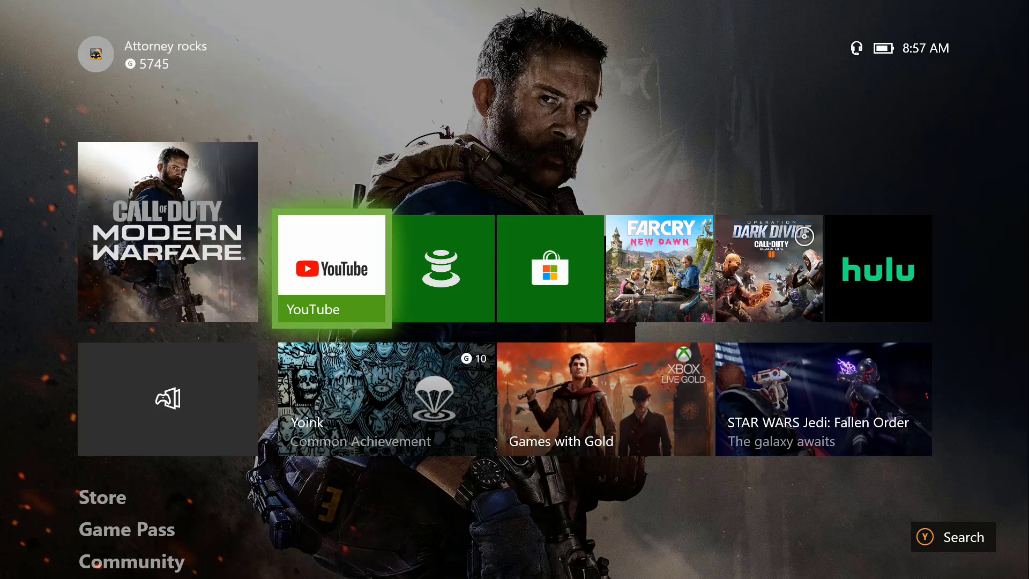
# Open the current party from the guide's multiplayer section
pyautogui.press('super')
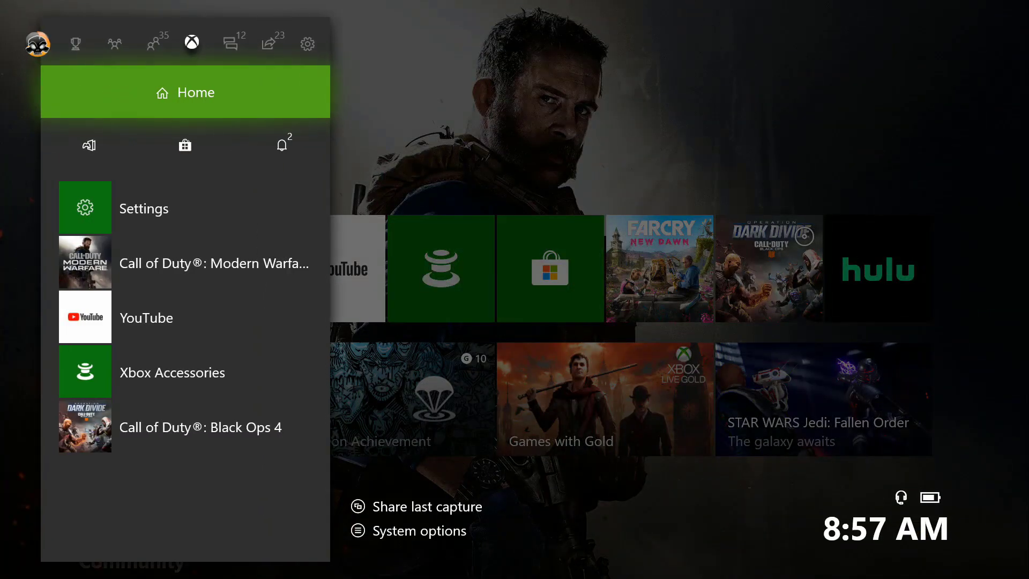
pyautogui.press('Left')
pyautogui.press('Left')
pyautogui.press('Return')
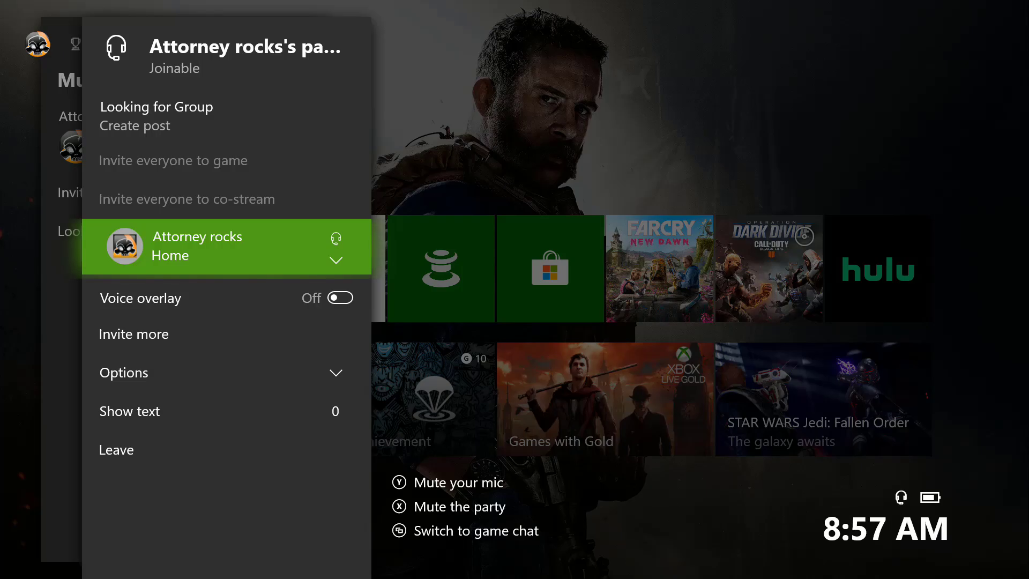
# Look through the party's options from the member entry down to Leave, and return to the home screen
pyautogui.press('Down')
pyautogui.press('Up')
pyautogui.press('Down')
pyautogui.press('Up')
pyautogui.press('Down')
pyautogui.press('Down')
pyautogui.press('Down')
pyautogui.press('Down')
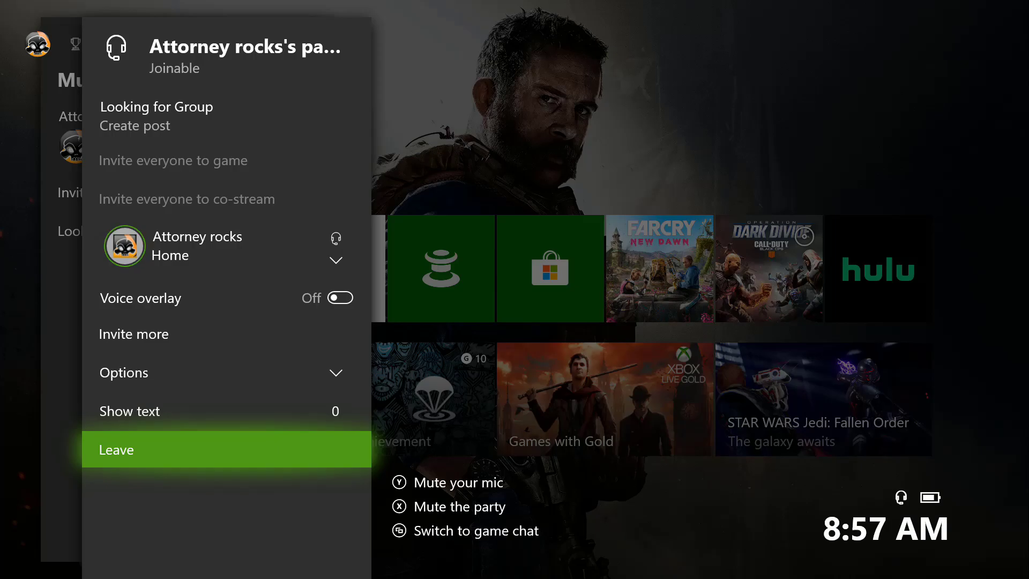
pyautogui.press('Return')
pyautogui.press('Escape')
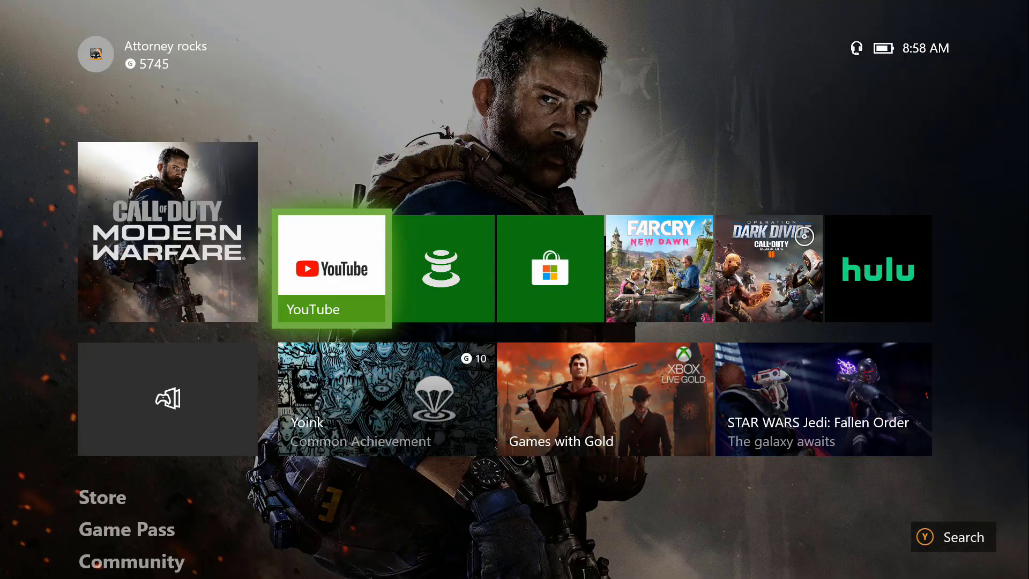
# Open the console's Network settings page from the system settings
pyautogui.press('super')
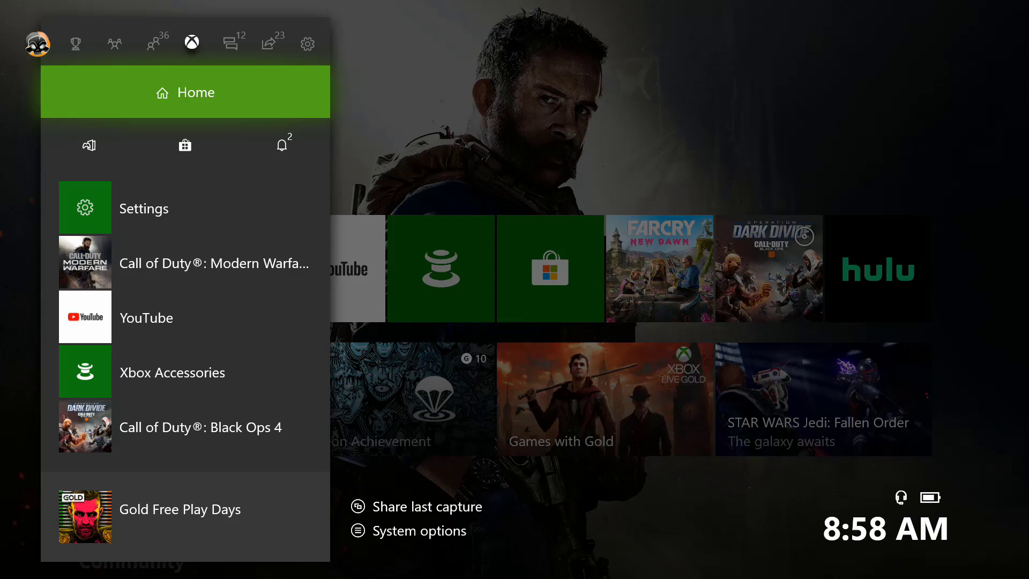
pyautogui.press('Right')
pyautogui.press('Right')
pyautogui.press('Right')
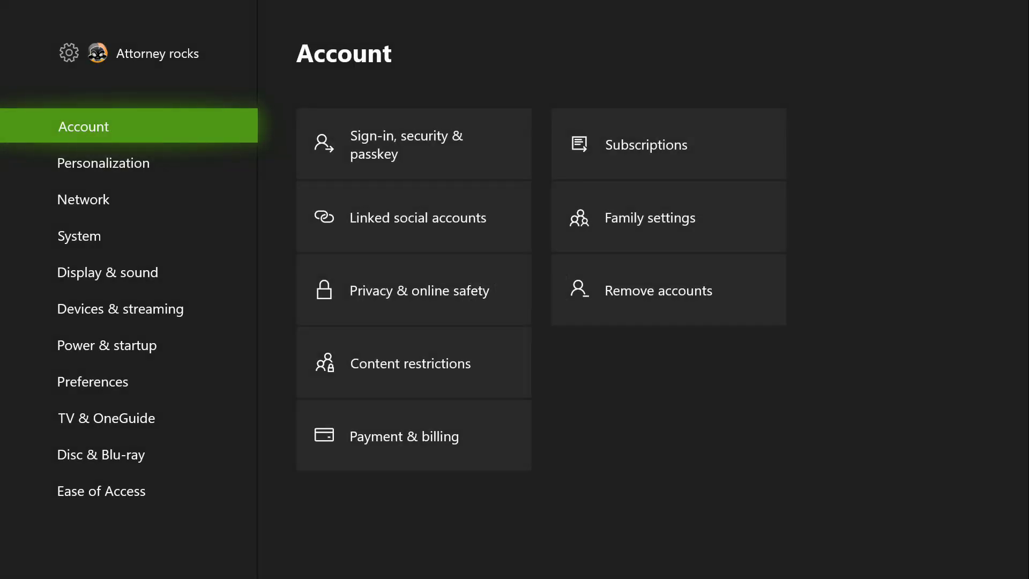
pyautogui.press('Down')
pyautogui.press('Down')
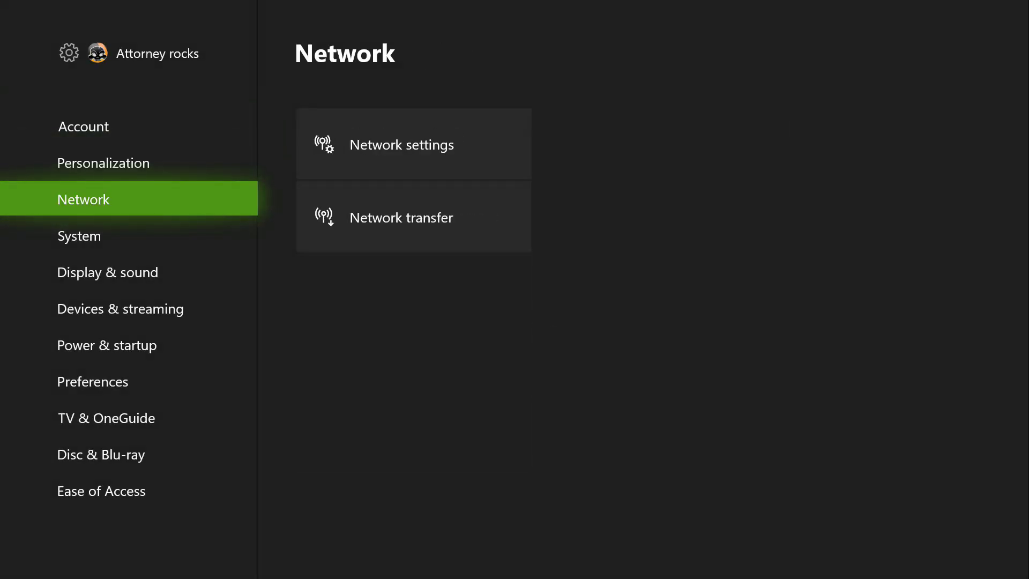
pyautogui.press('Right')
pyautogui.press('Return')
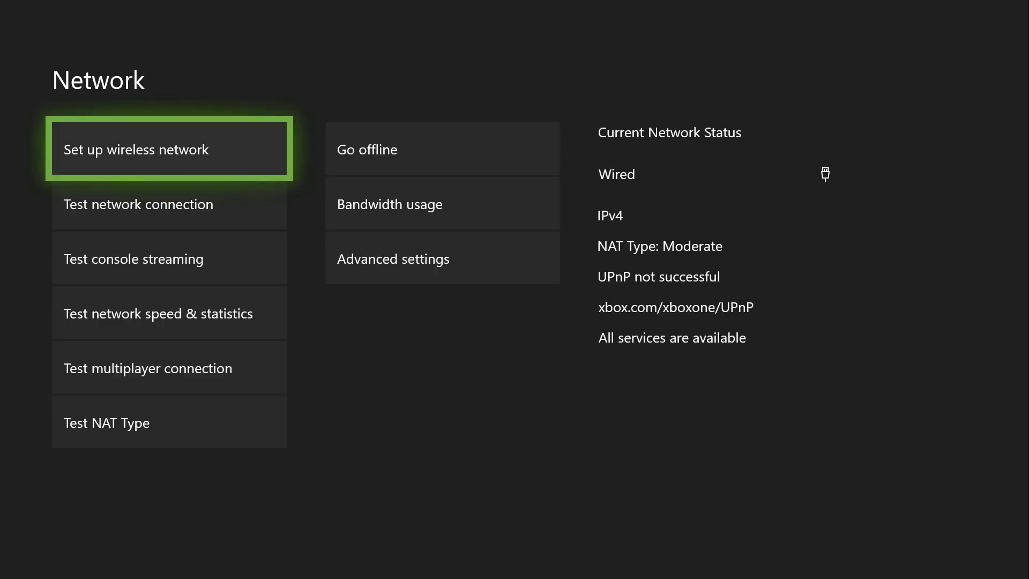
# Open the advanced settings of the wired network connection
pyautogui.press('Right')
pyautogui.press('Down')
pyautogui.press('Down')
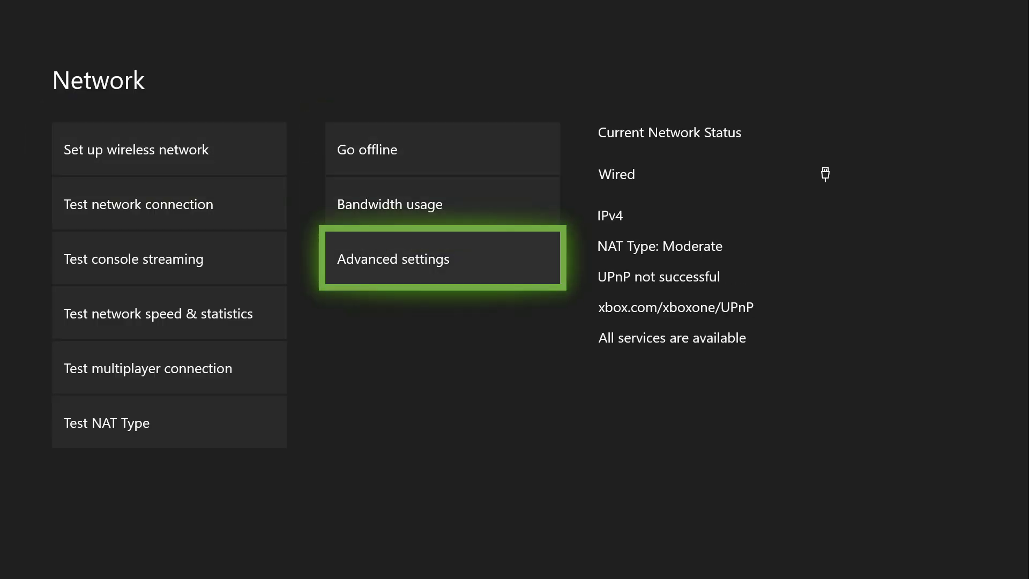
pyautogui.press('Up')
pyautogui.press('Down')
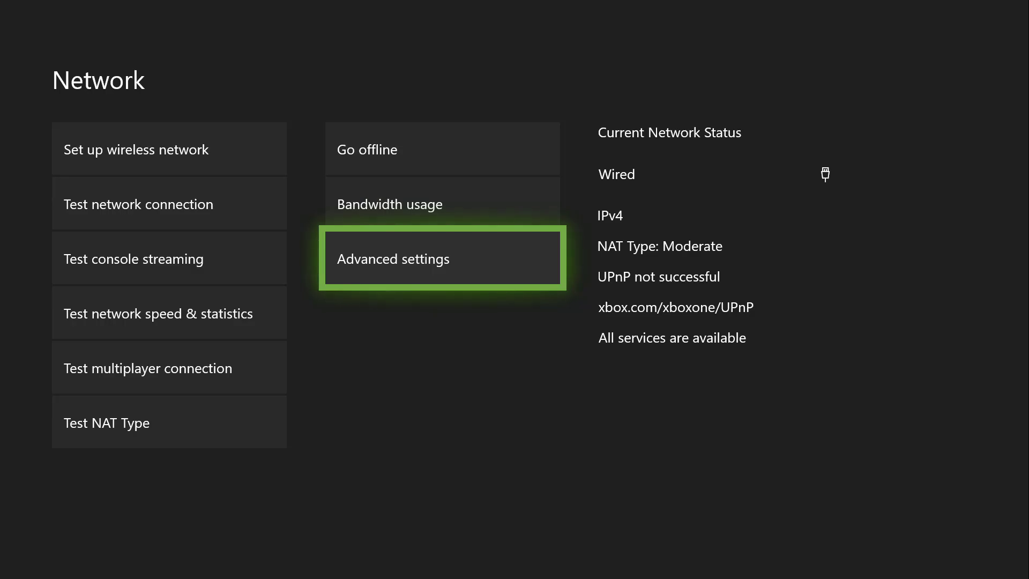
pyautogui.press('Return')
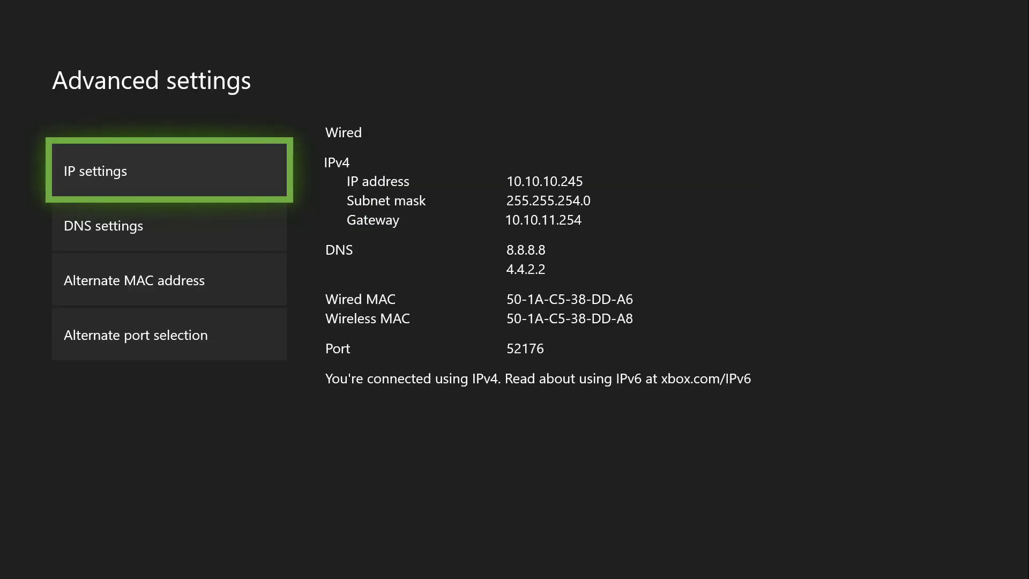
# Clear the console's alternate wired MAC address
pyautogui.press('Down')
pyautogui.press('Down')
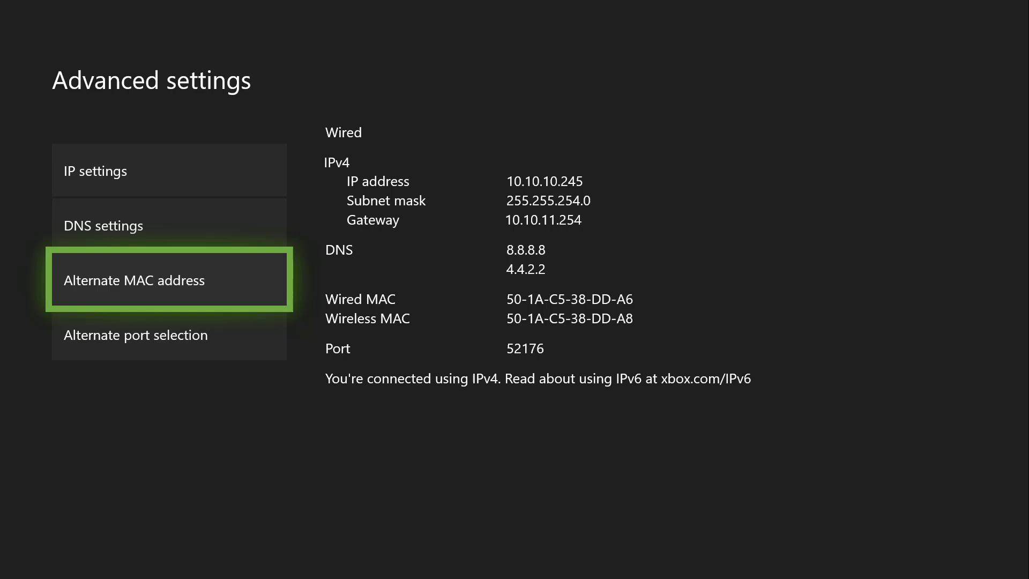
pyautogui.press('Return')
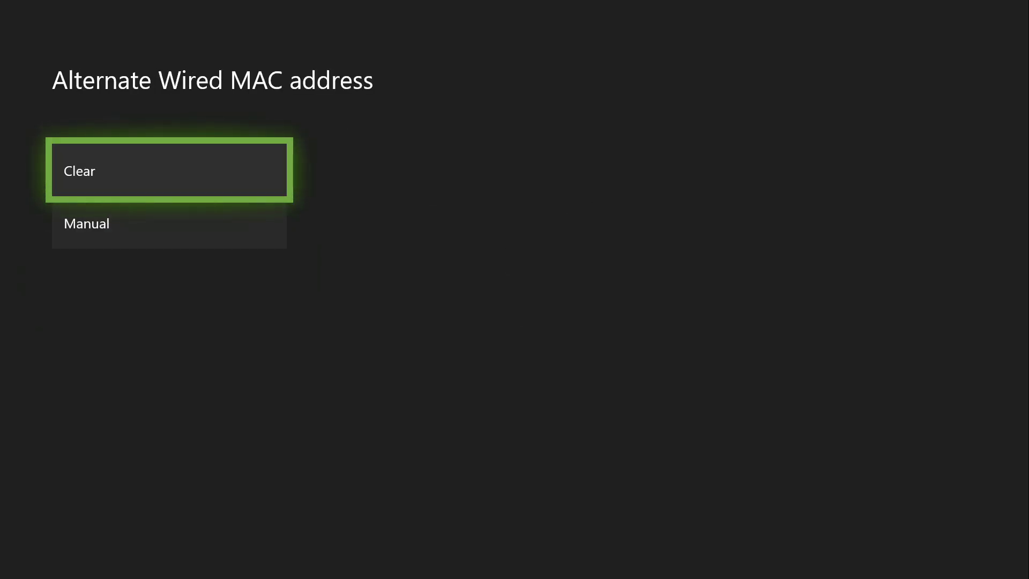
pyautogui.press('Down')
pyautogui.press('Up')
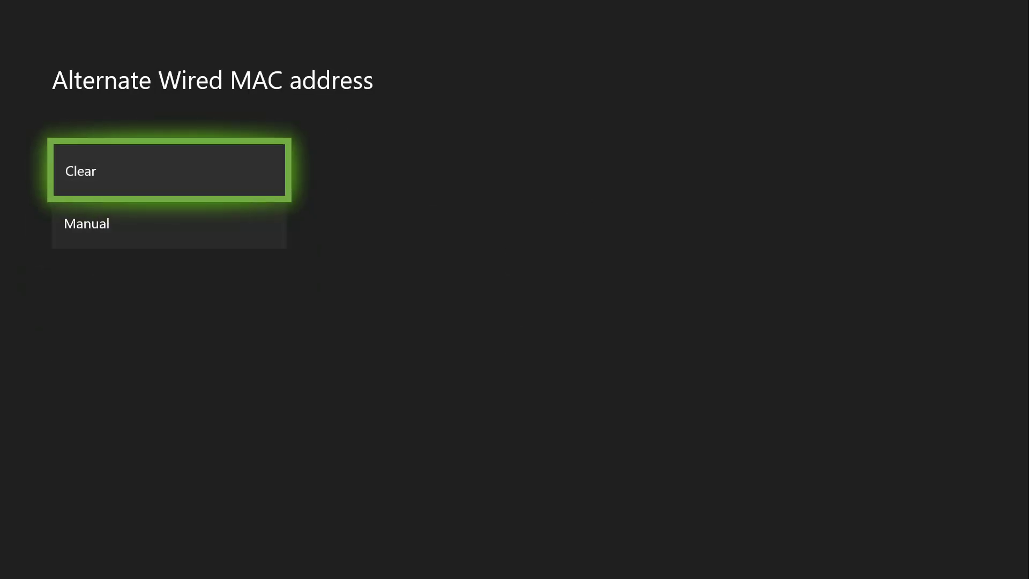
pyautogui.press('Return')
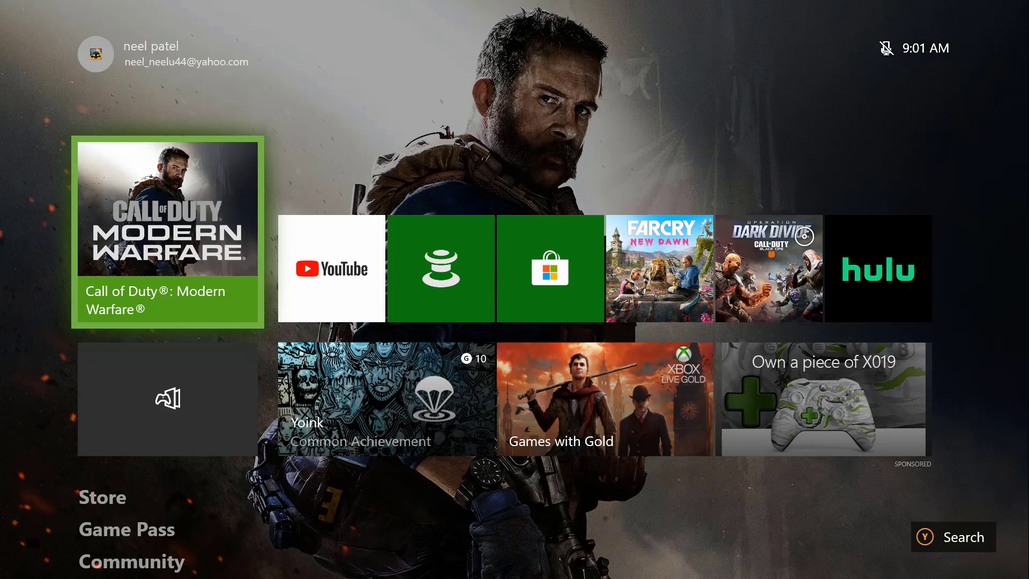
# Start a party from the guide's multiplayer section and go to its Voice overlay option
pyautogui.press('Left')
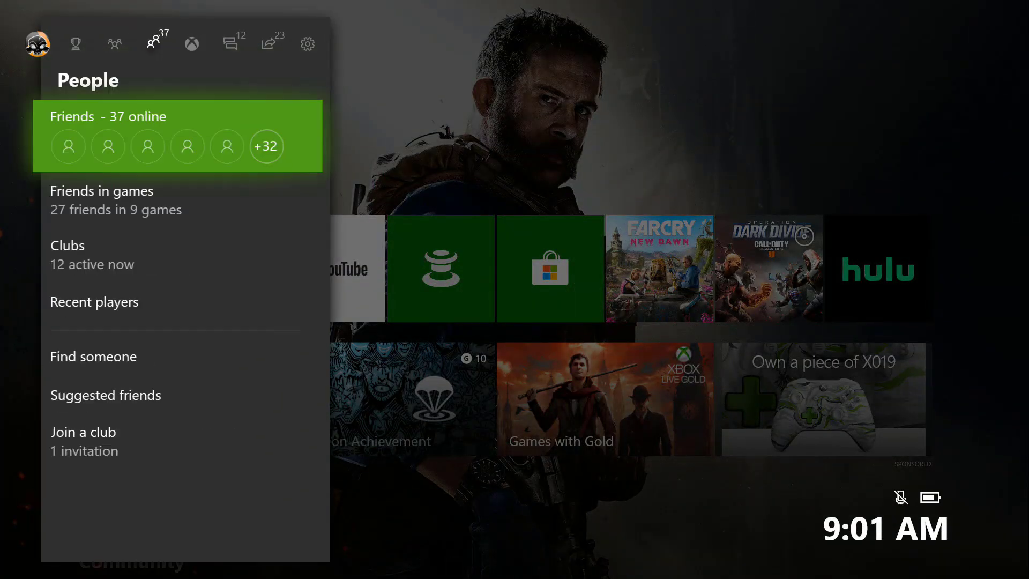
pyautogui.press('Left')
pyautogui.press('Return')
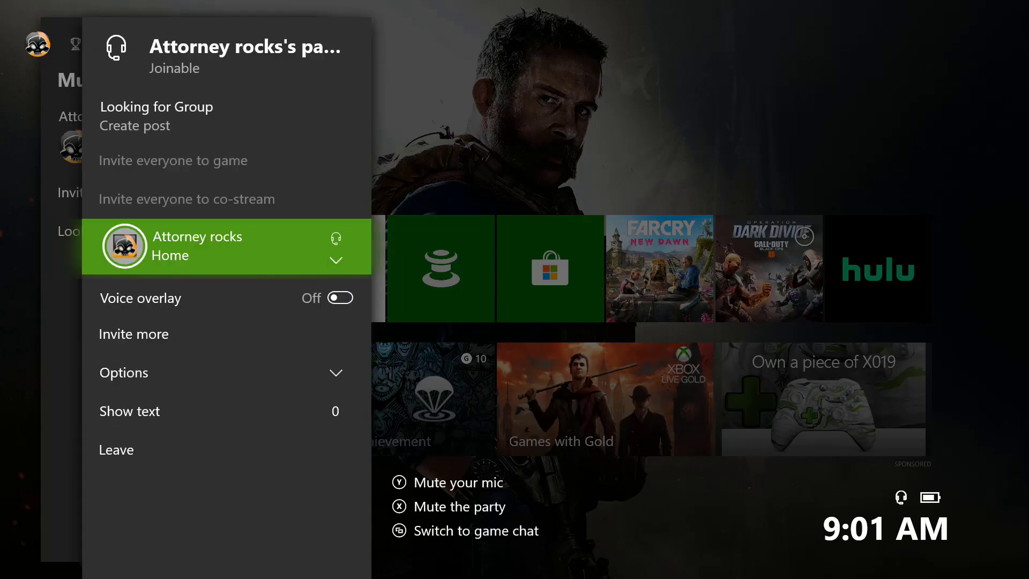
pyautogui.press('Down')
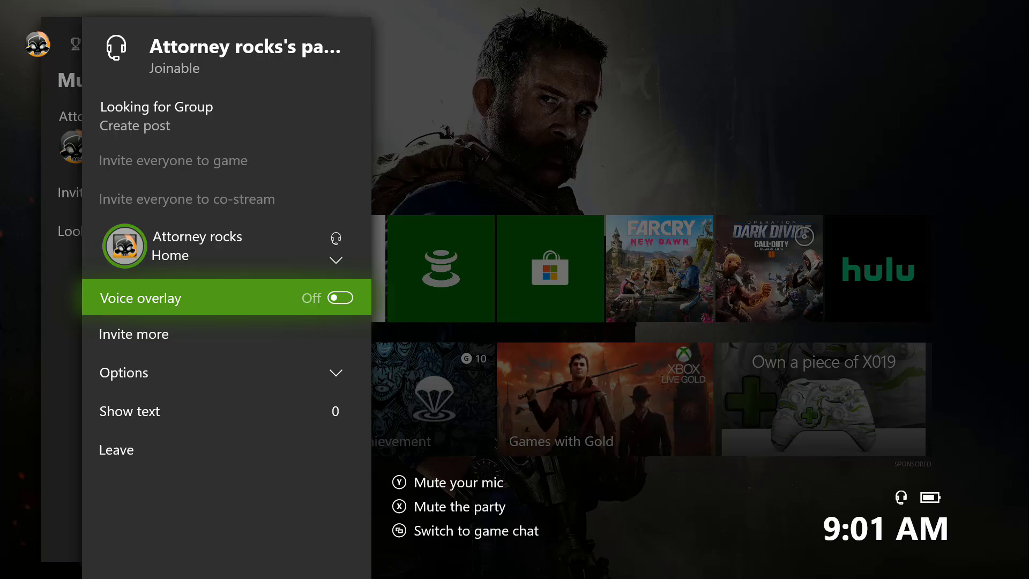